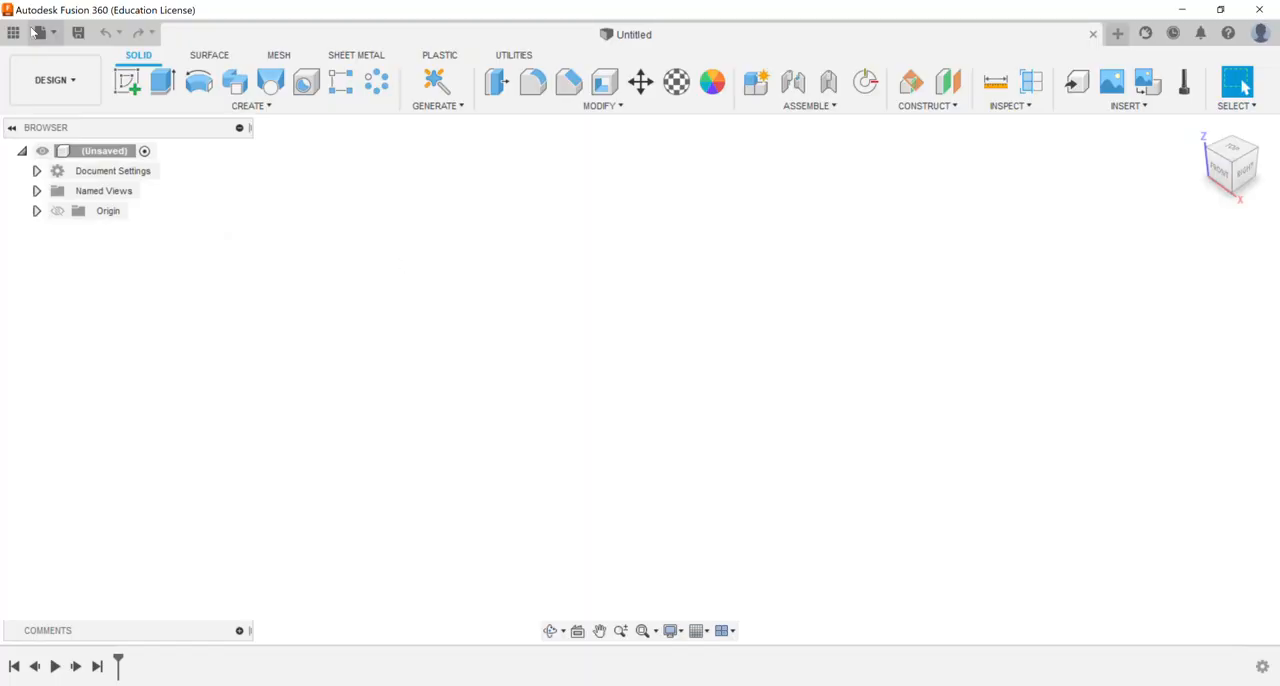
Step: Open the Tube Hanger design from the Autodesk Certified User Exam project and close the project data list
click(13, 33)
double_click(95, 174)
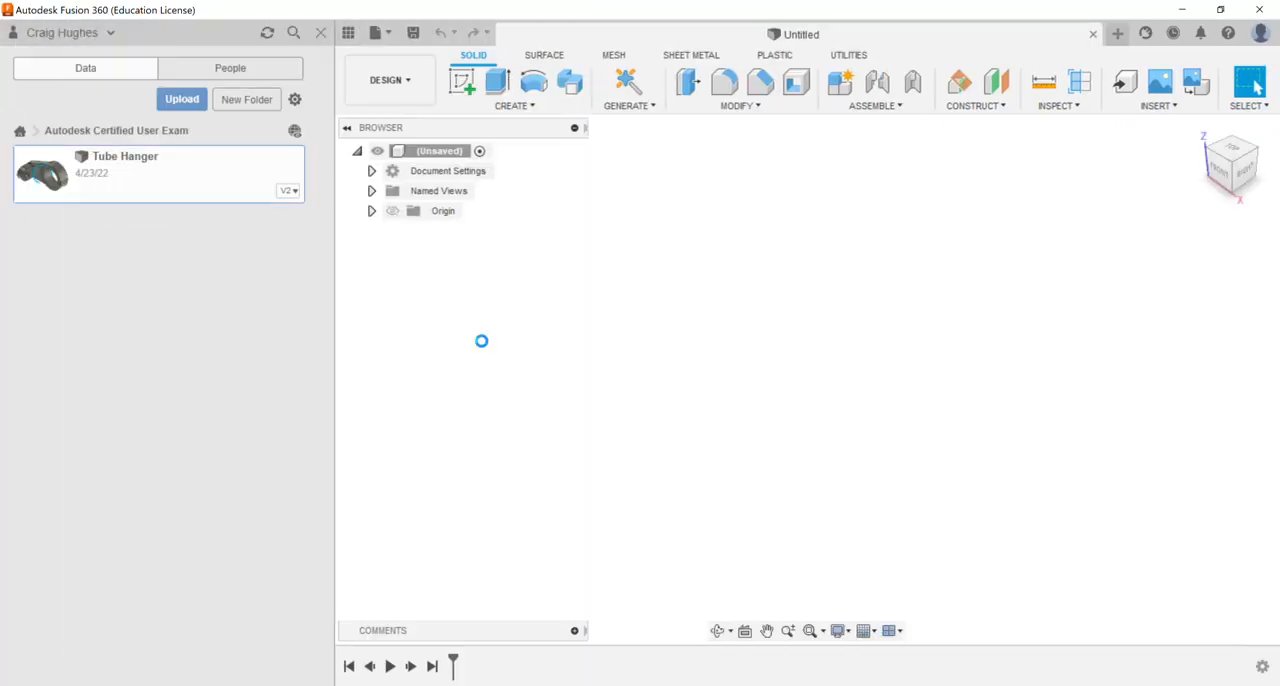
click(321, 32)
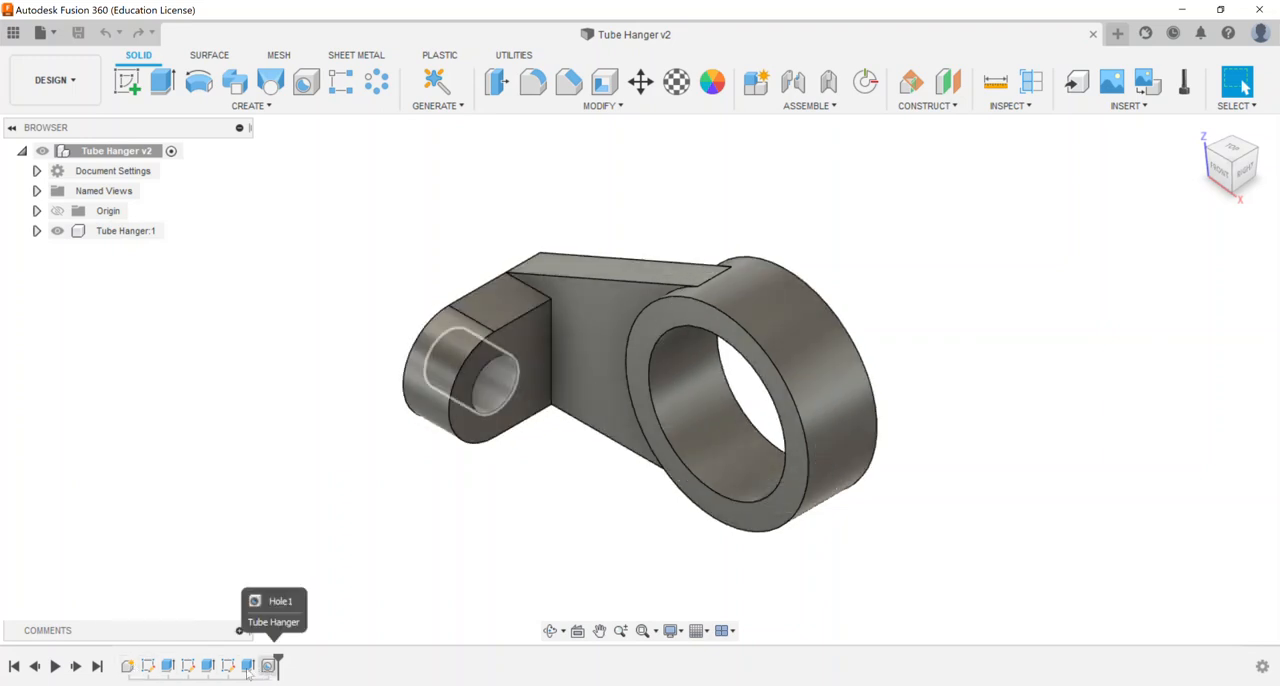
Step: Examine the timeline features of the Tube Hanger one by one, from the component and first sketch to the hole
click(127, 667)
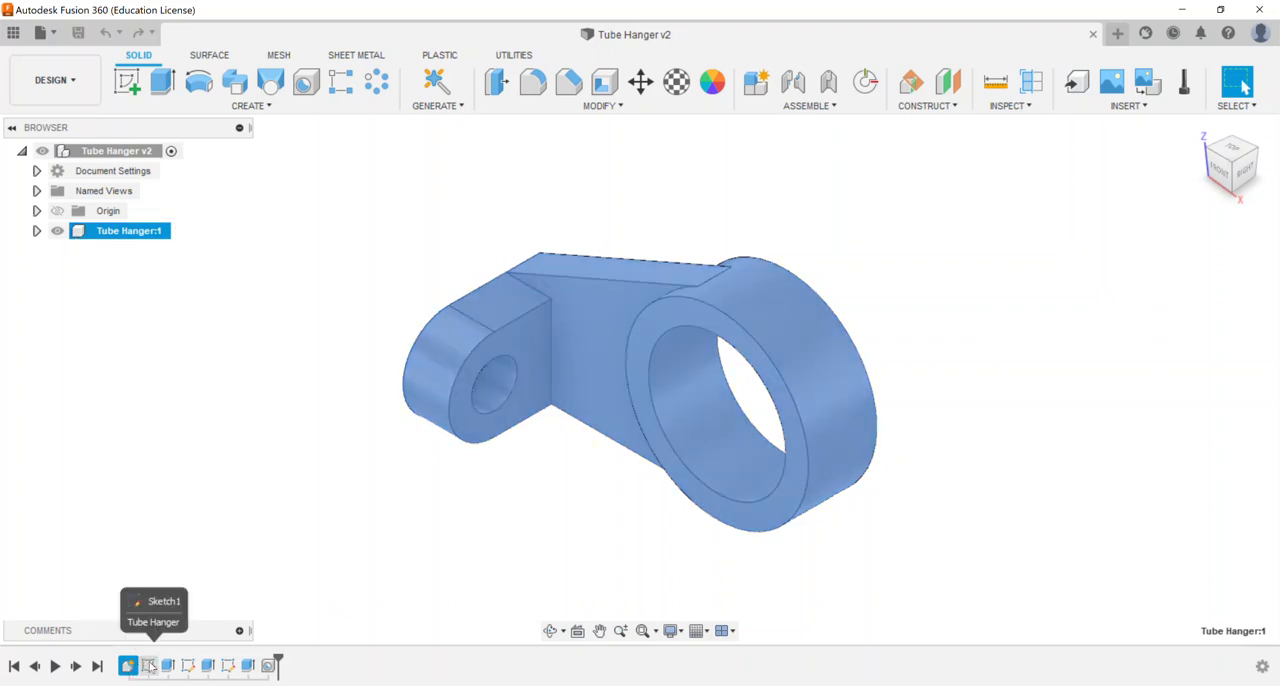
click(150, 666)
right_click(150, 666)
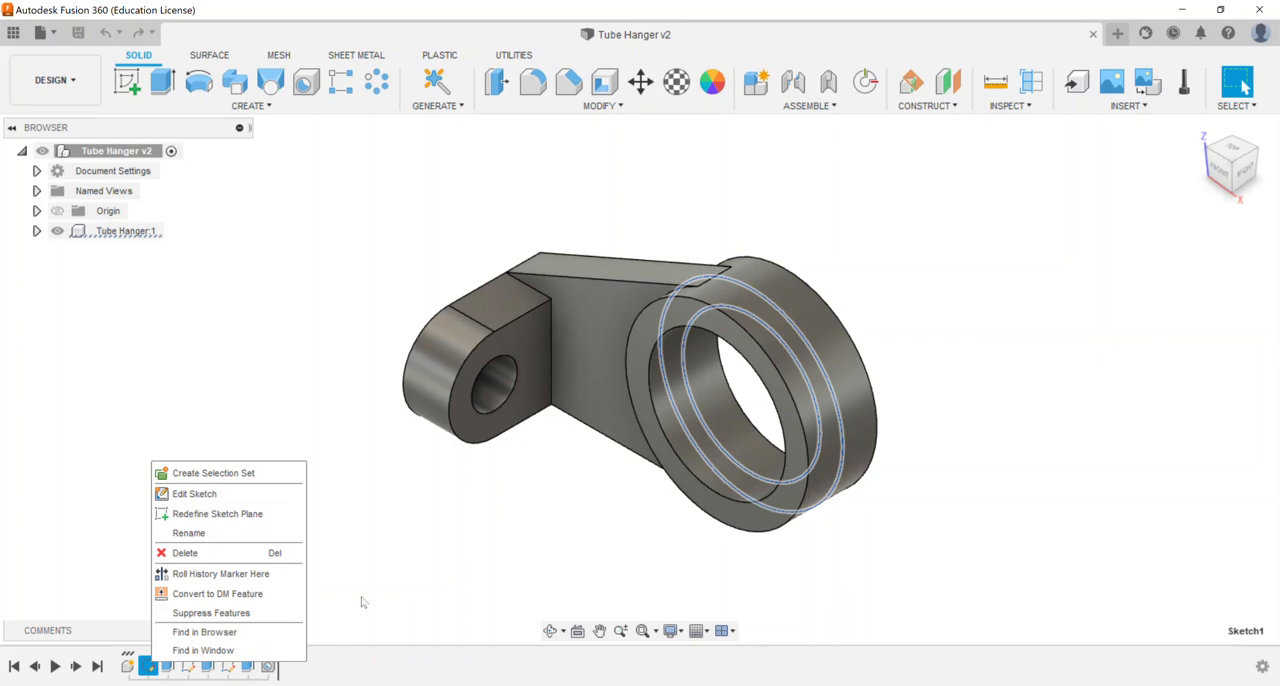
click(400, 553)
click(340, 576)
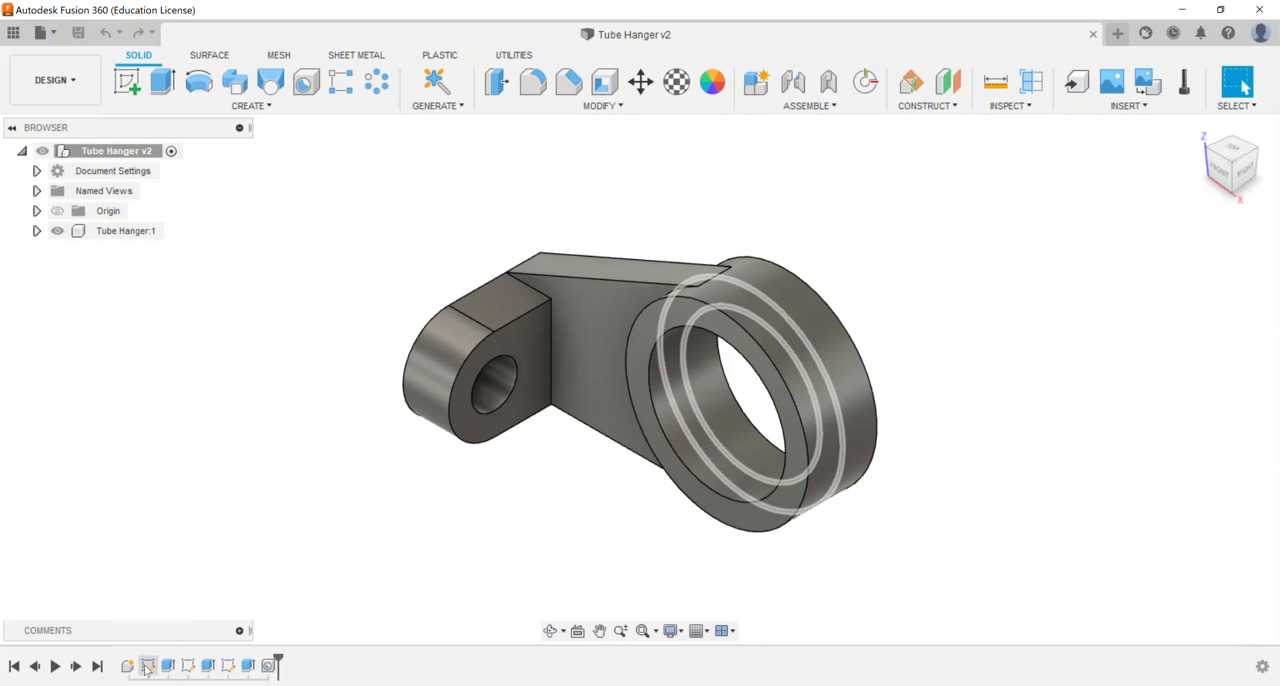
click(166, 667)
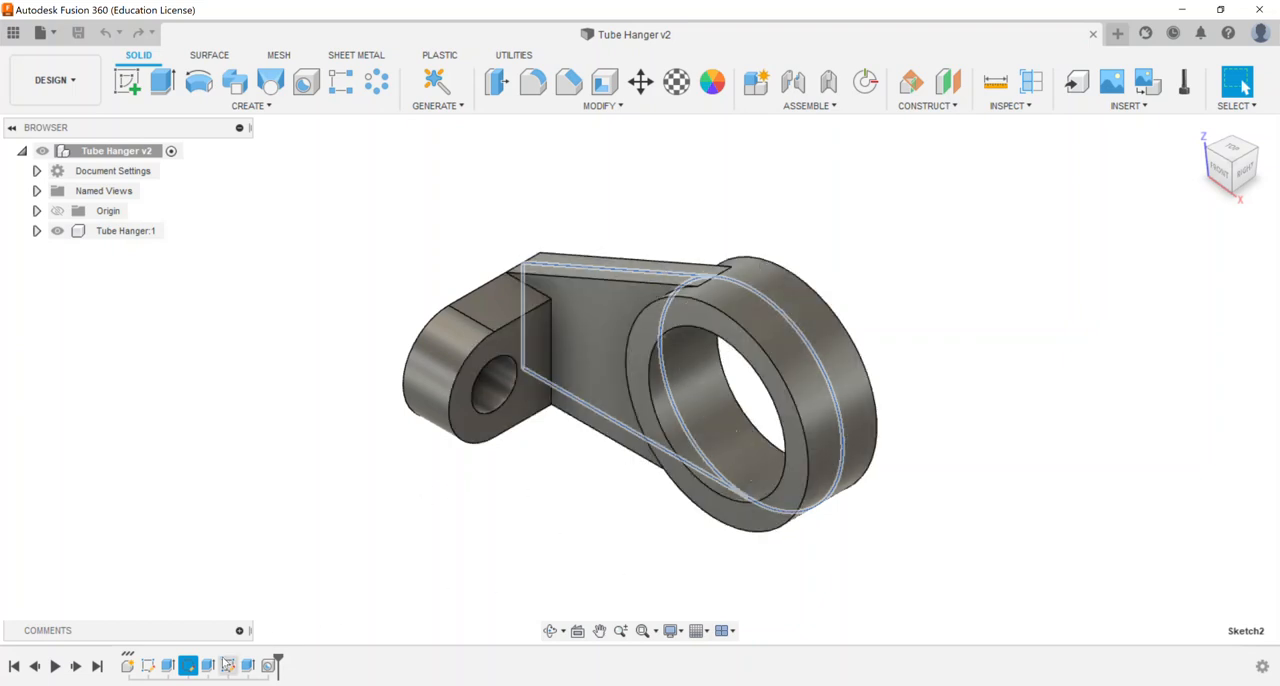
click(207, 666)
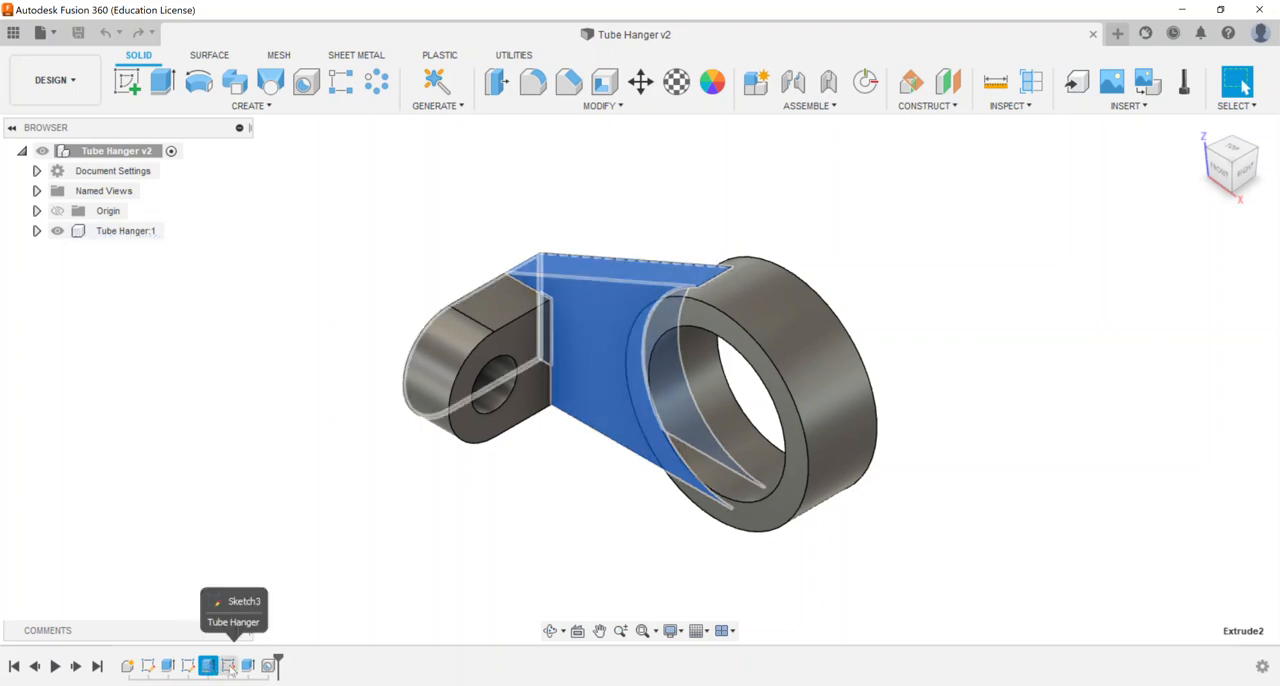
click(229, 667)
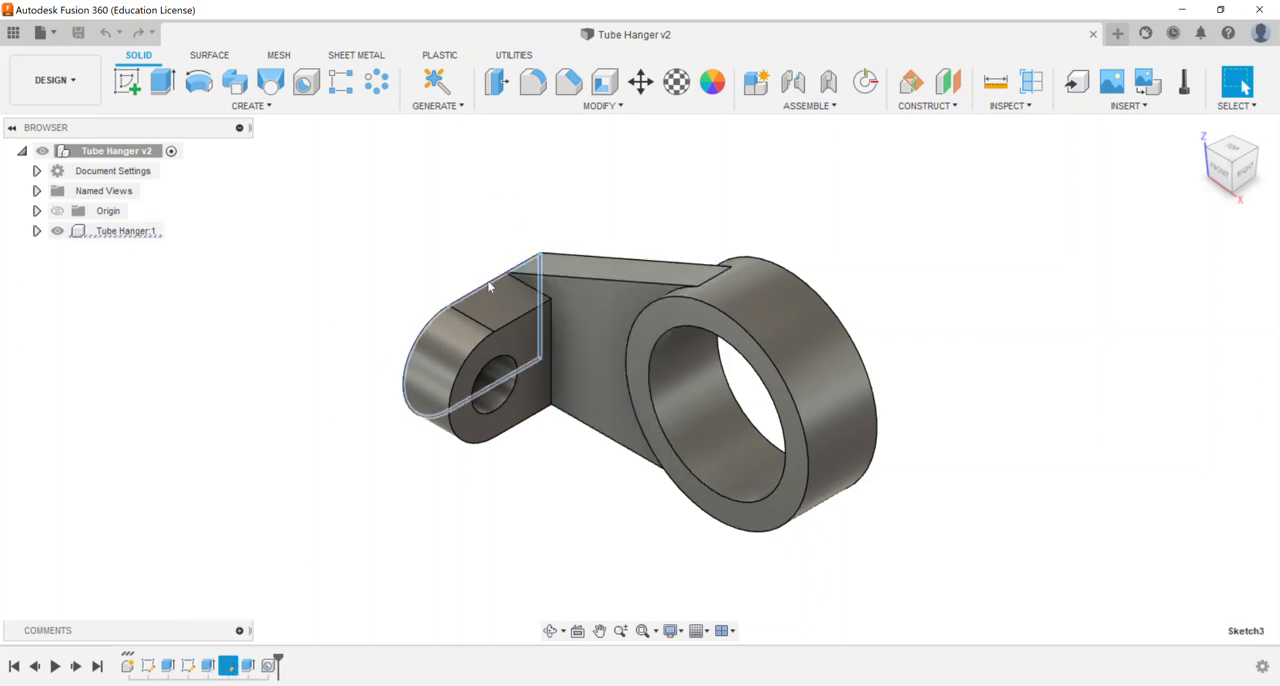
click(248, 667)
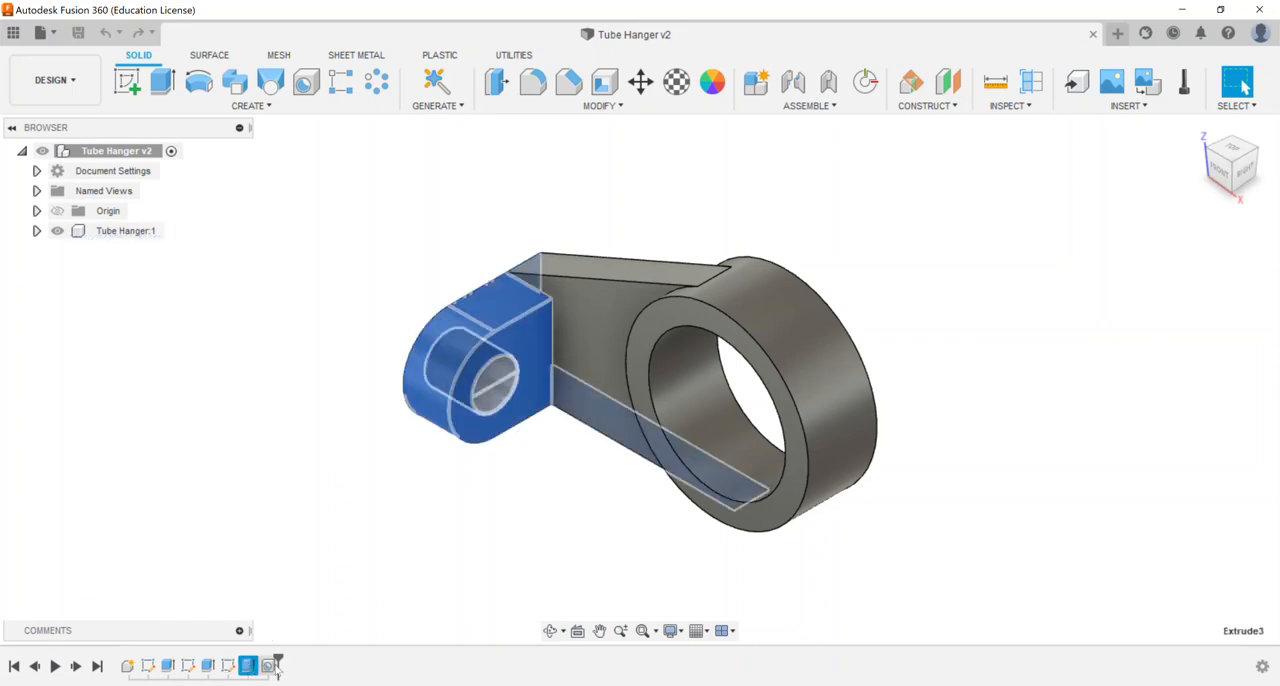
click(270, 667)
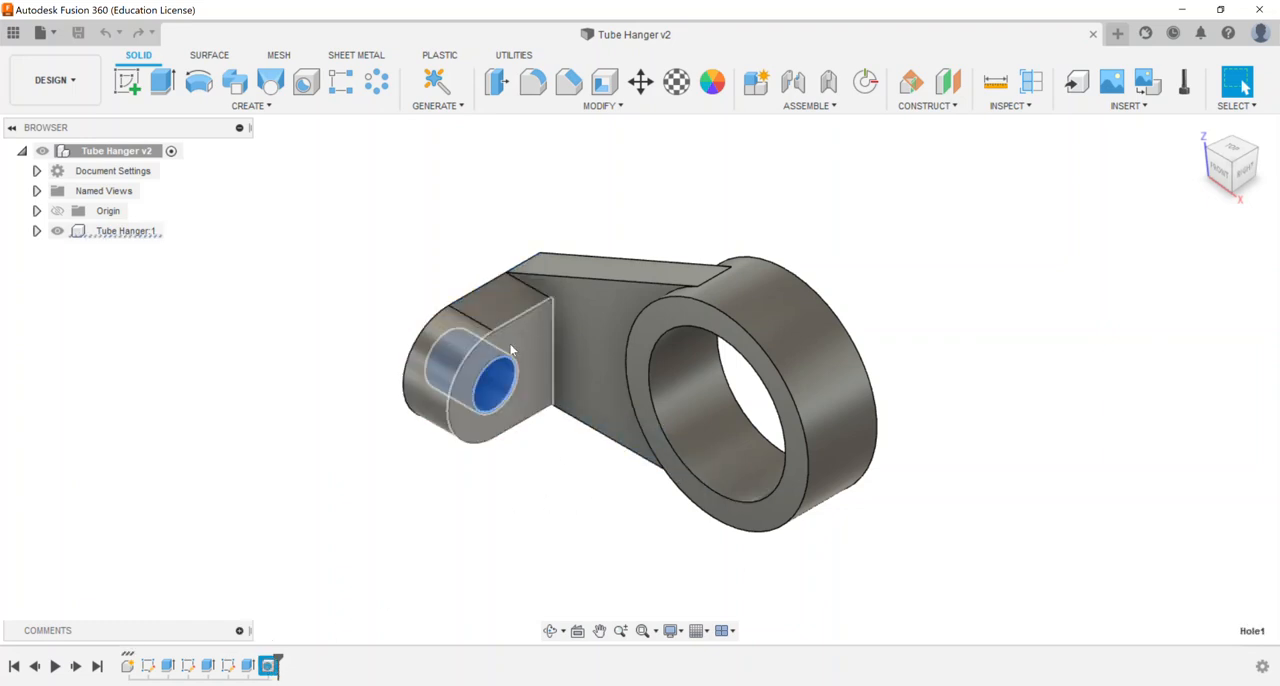
click(333, 487)
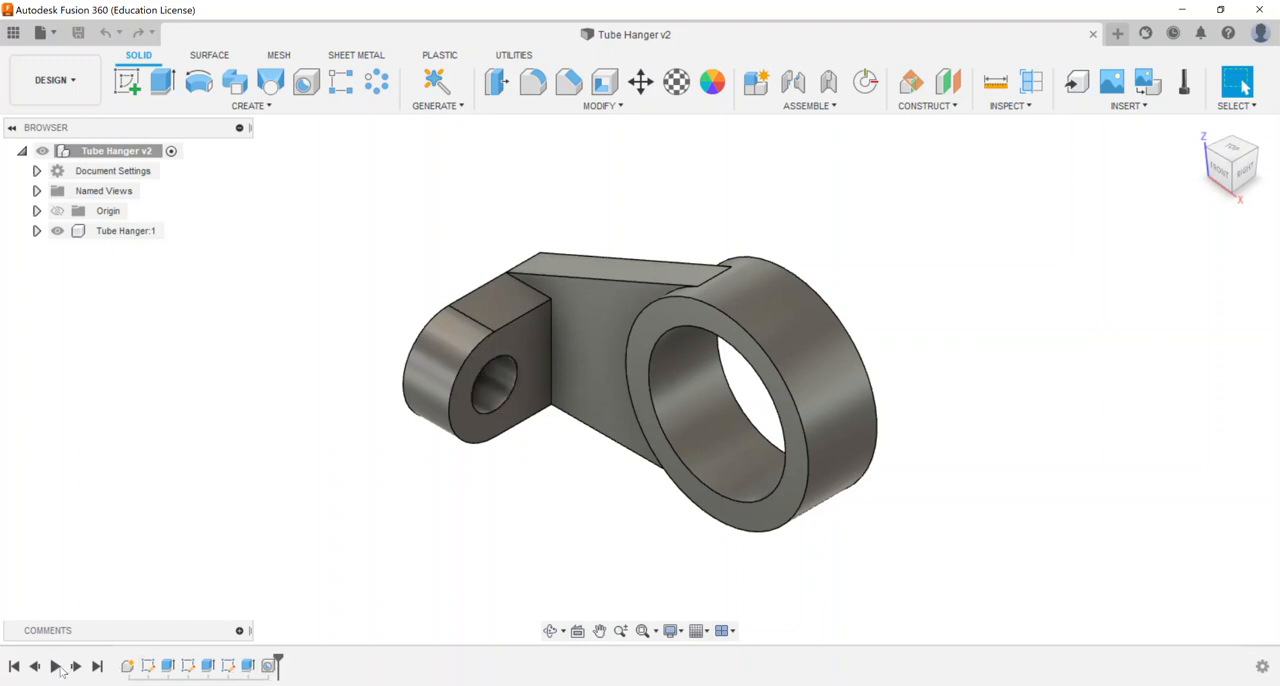
Step: Roll the design history back to its beginning and step forward through every feature to review the build order
click(14, 667)
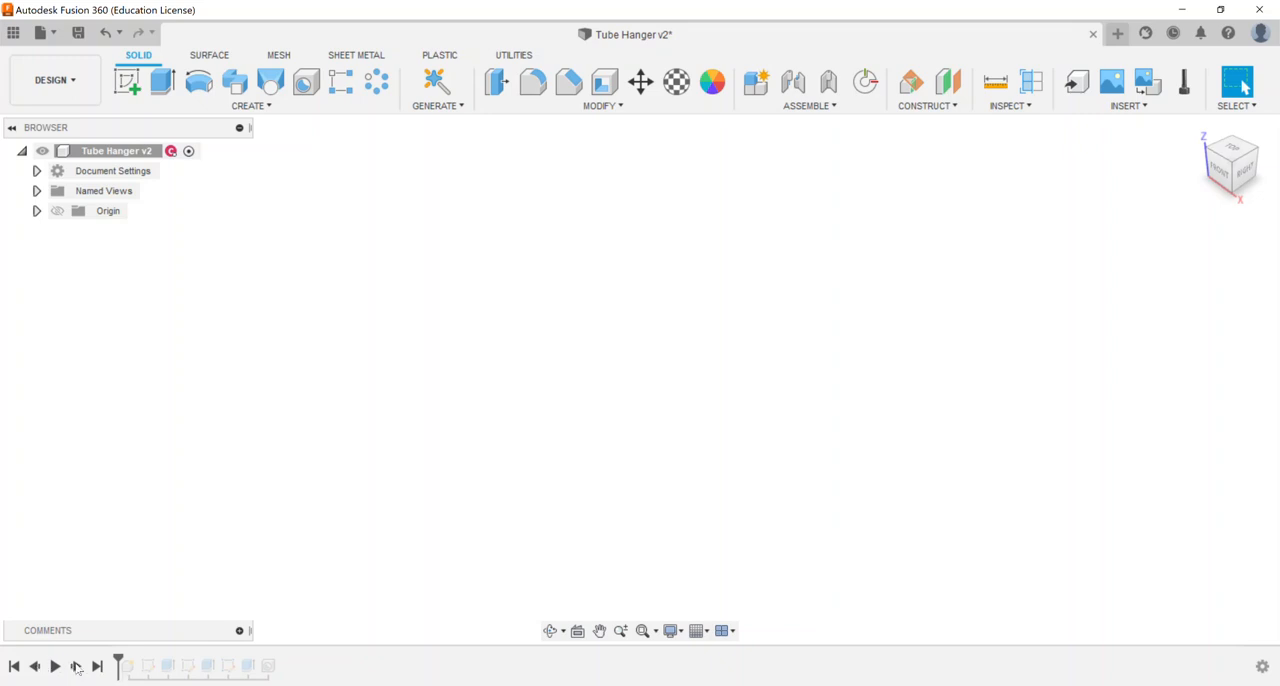
click(76, 666)
click(76, 666)
click(76, 666)
click(76, 666)
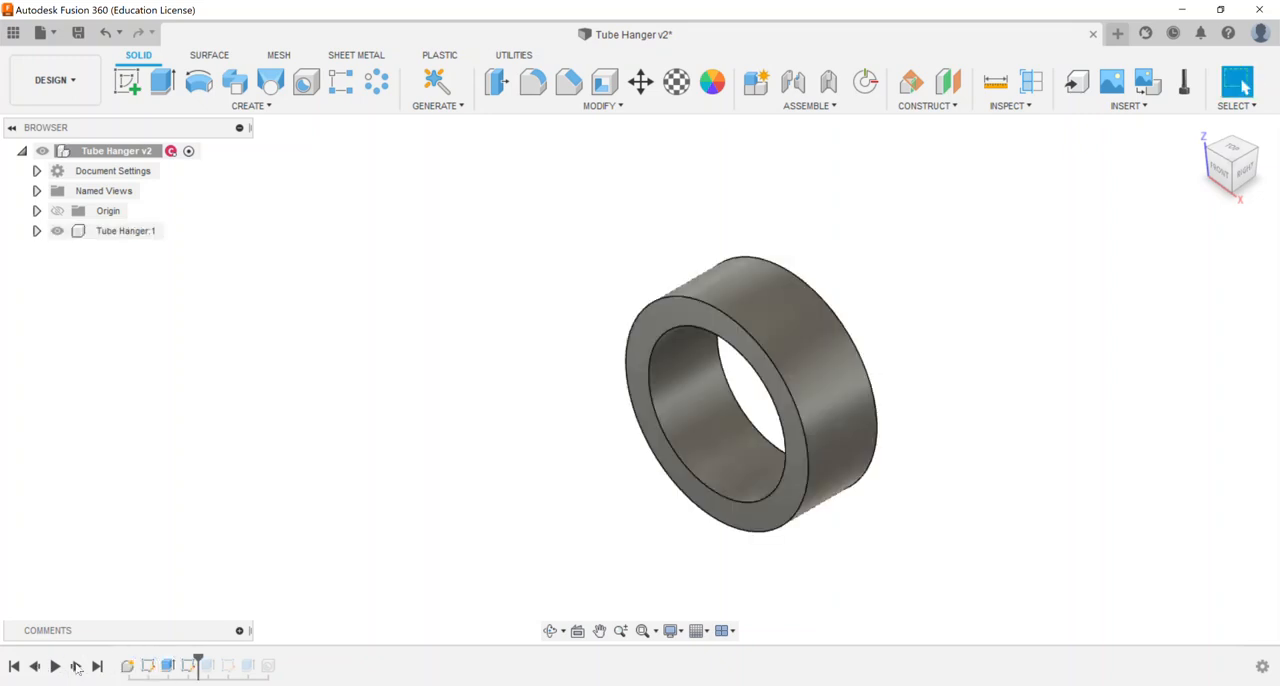
click(76, 666)
click(76, 666)
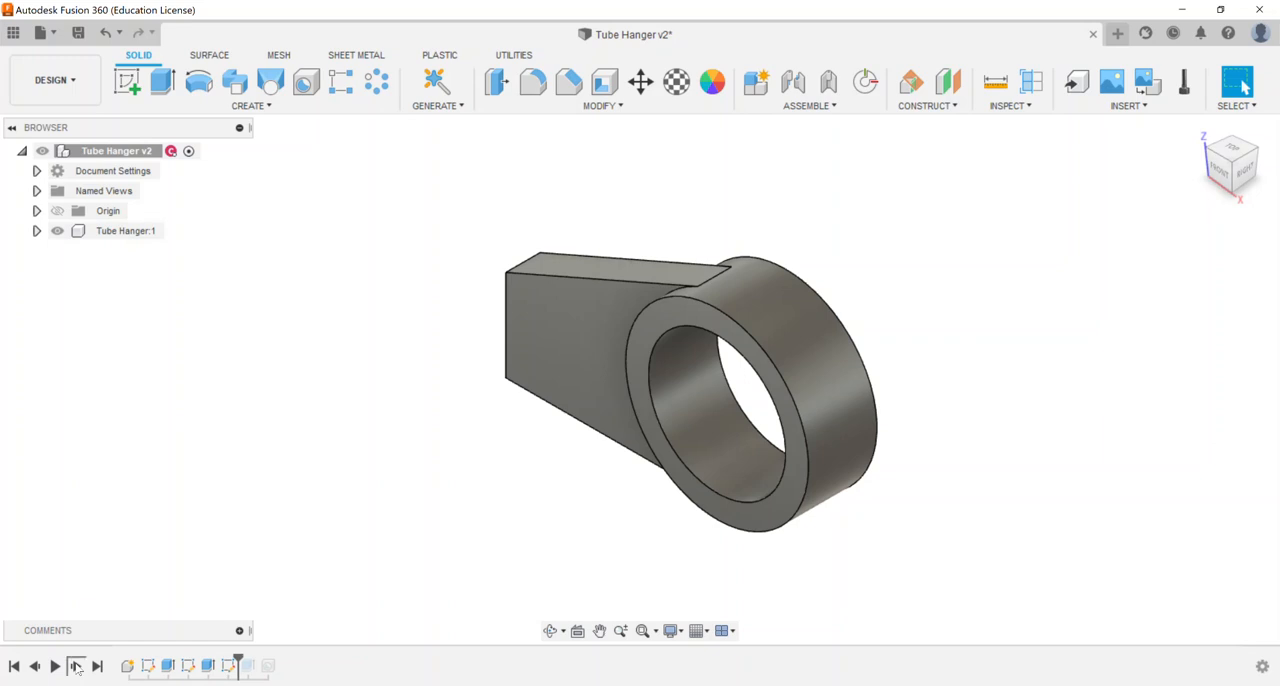
click(76, 666)
click(76, 666)
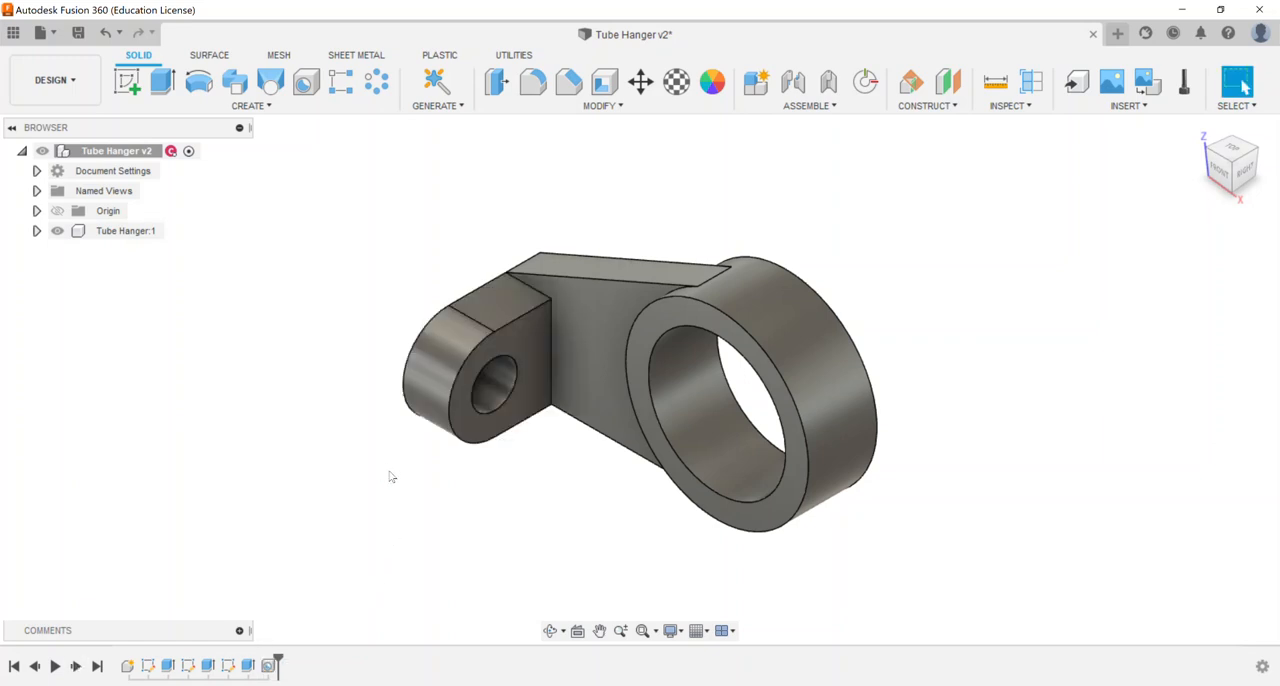
Step: Expand the Tube Hanger component's sketches and make Sketch1, Sketch2 and Sketch3 visible
click(37, 231)
click(52, 290)
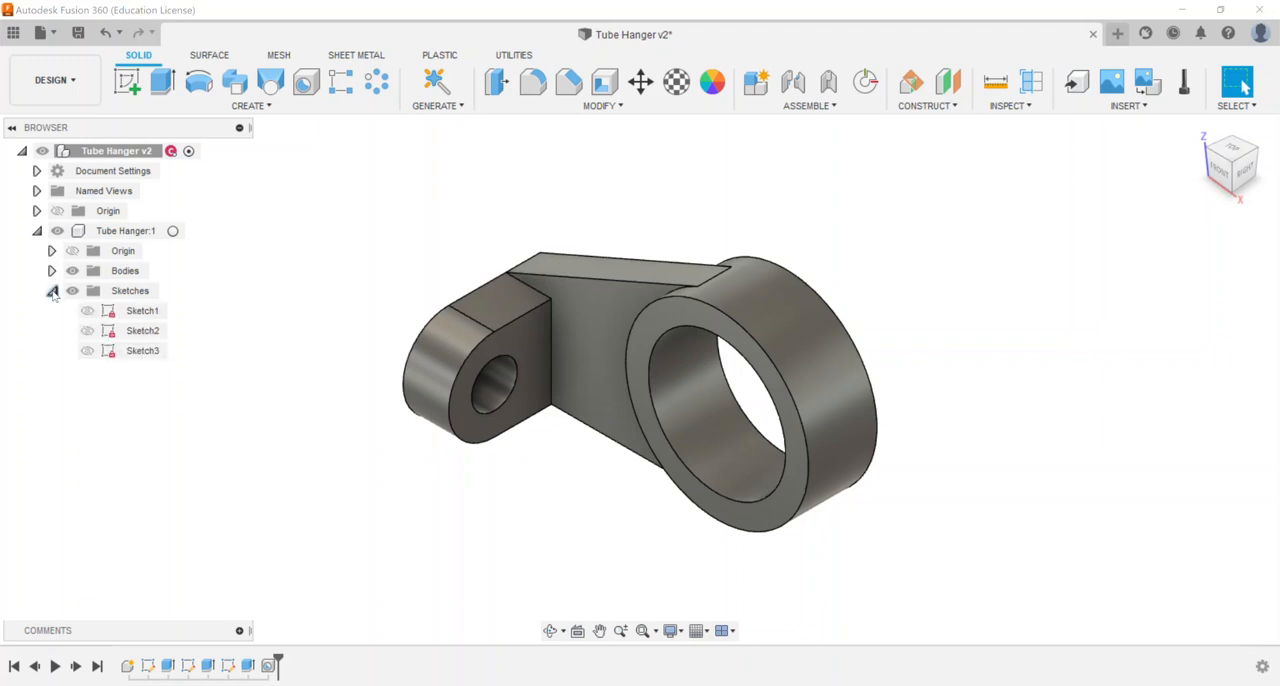
click(87, 330)
click(87, 350)
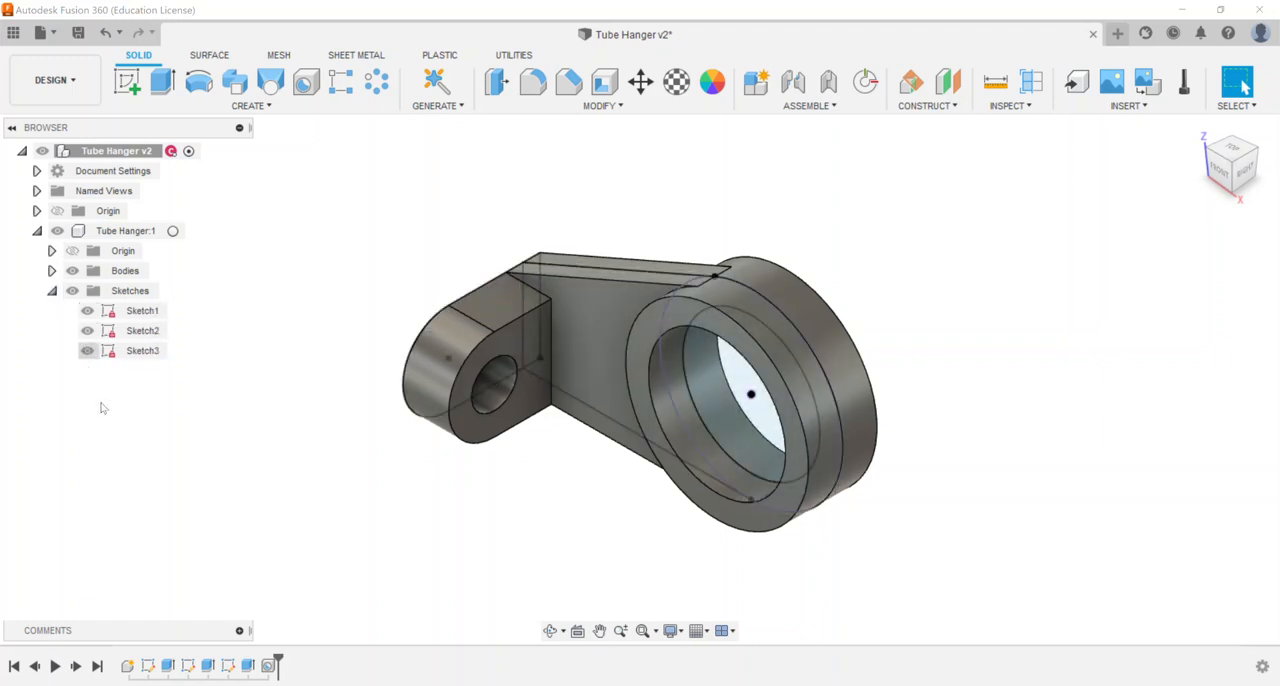
Step: Replay the design history from the beginning to the end with the sketches shown
click(14, 666)
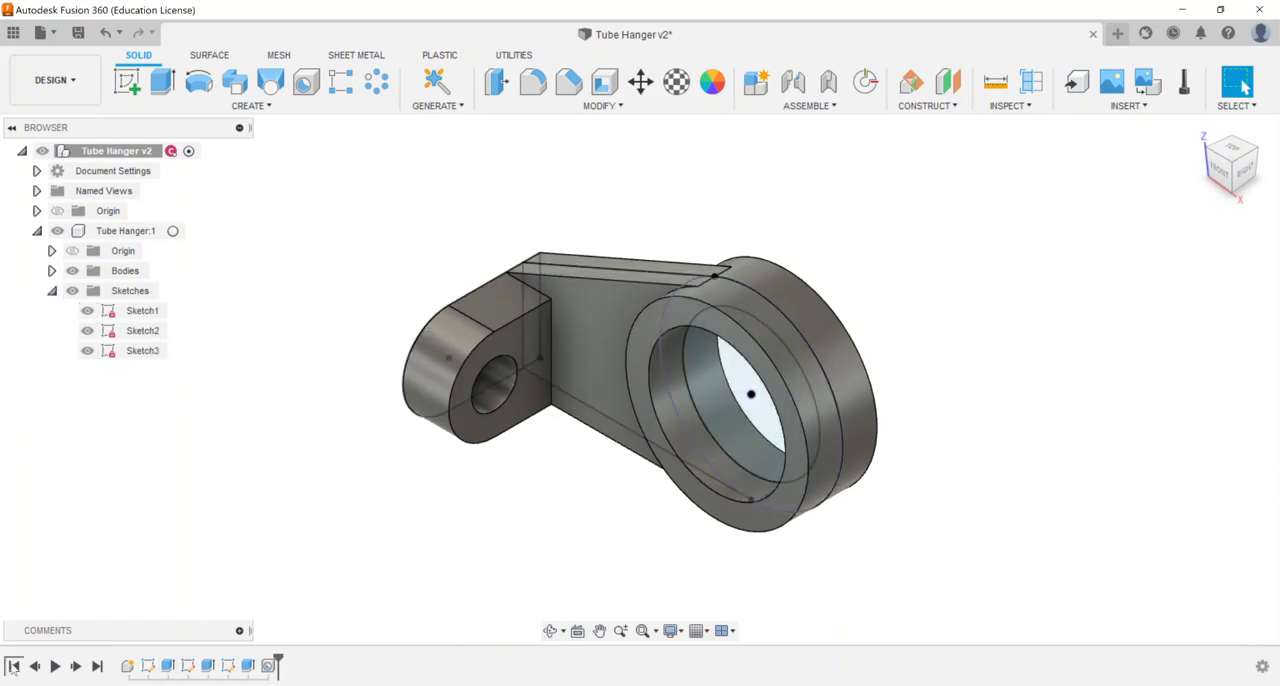
click(55, 666)
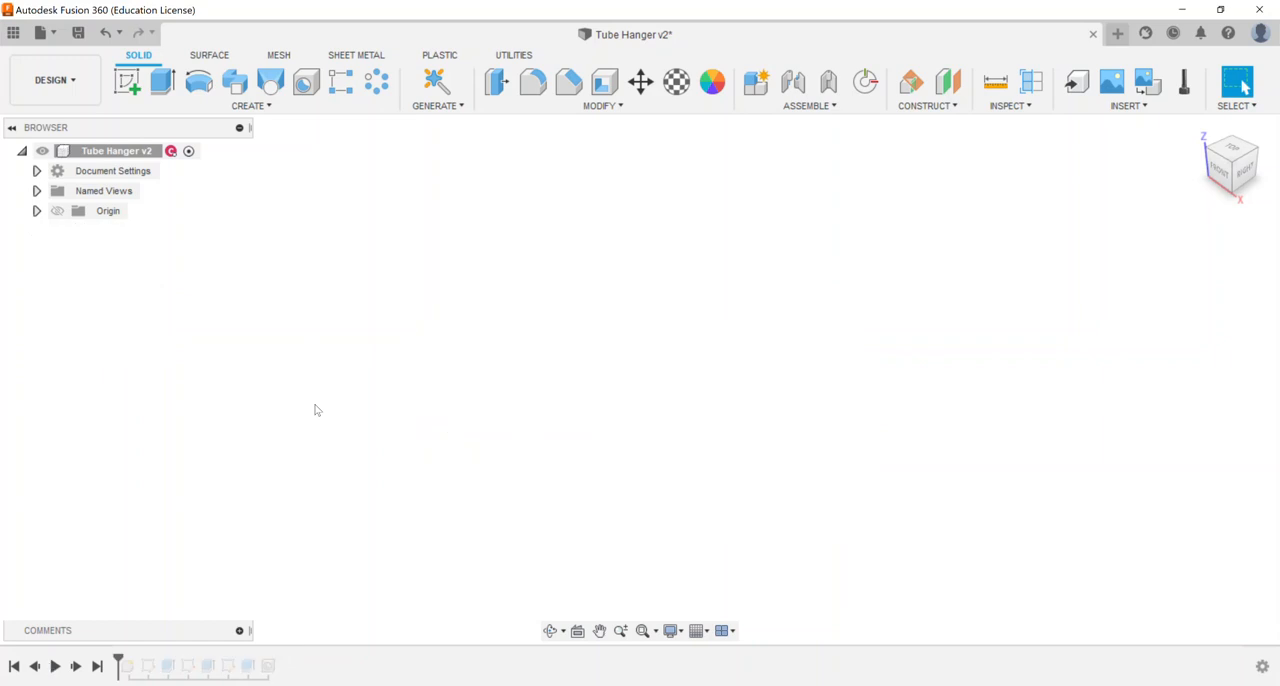
click(97, 666)
click(56, 665)
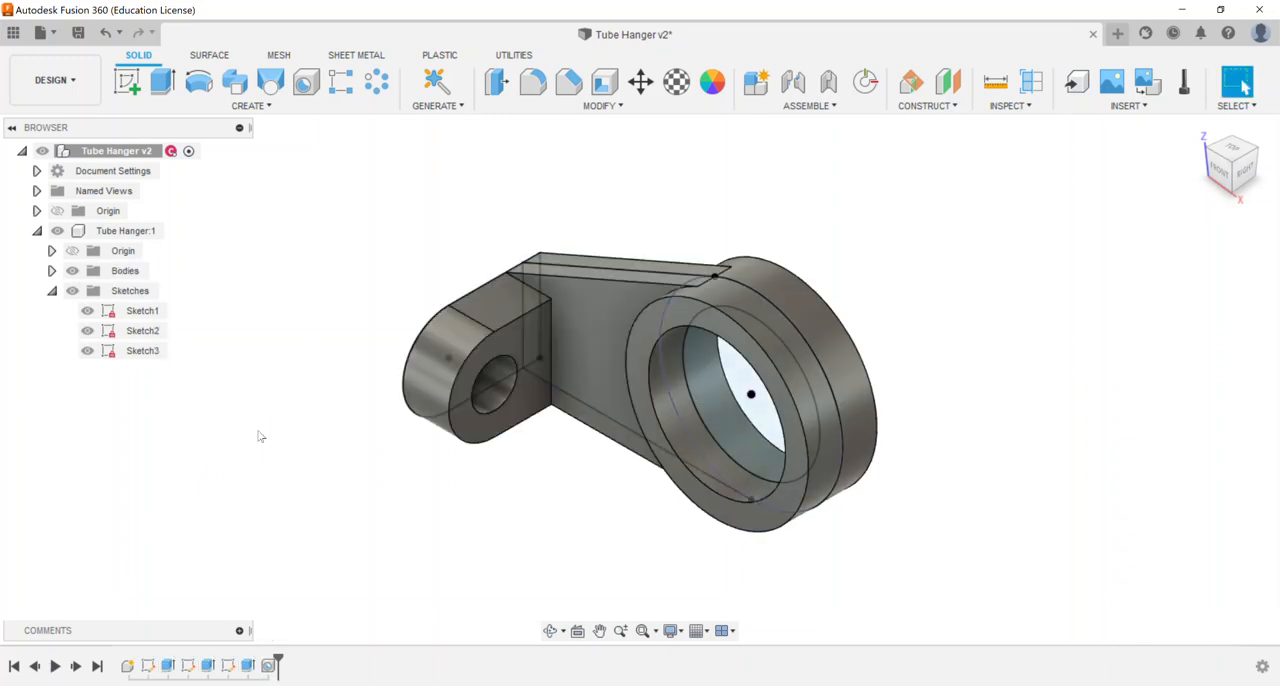
Step: Hide Sketch1, Sketch2 and Sketch3 and collapse the Tube Hanger component's tree
click(87, 310)
click(87, 330)
click(87, 350)
click(52, 290)
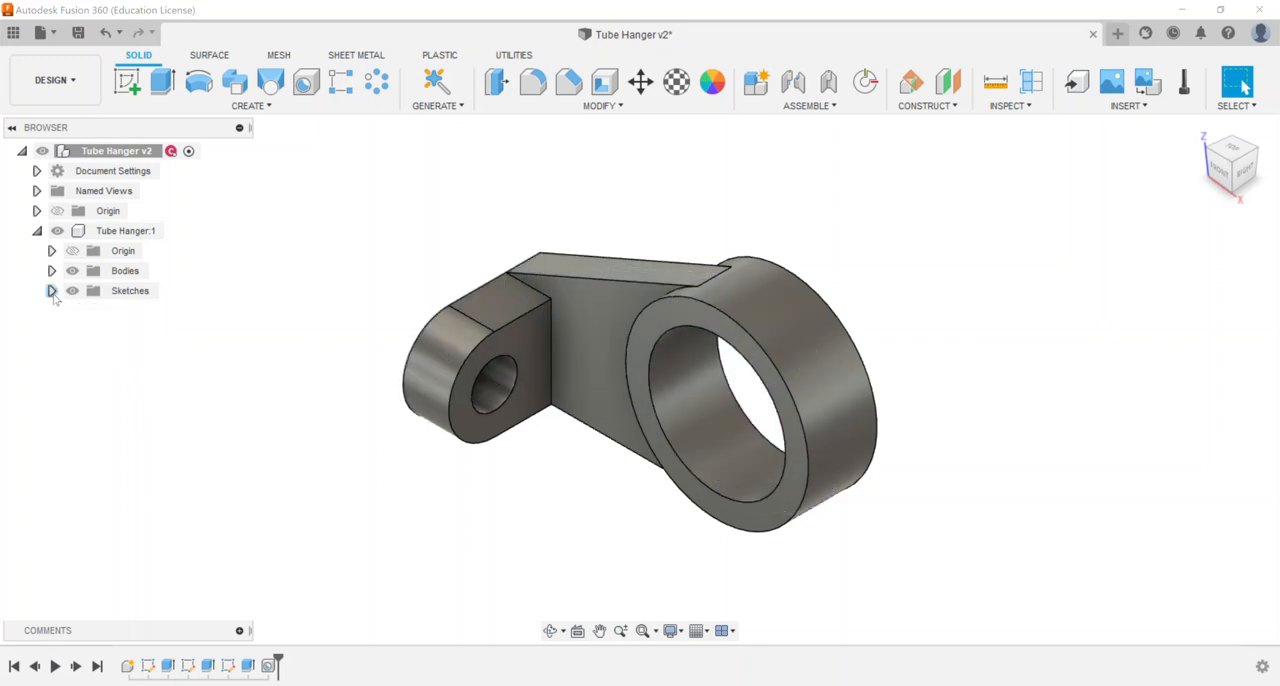
click(37, 231)
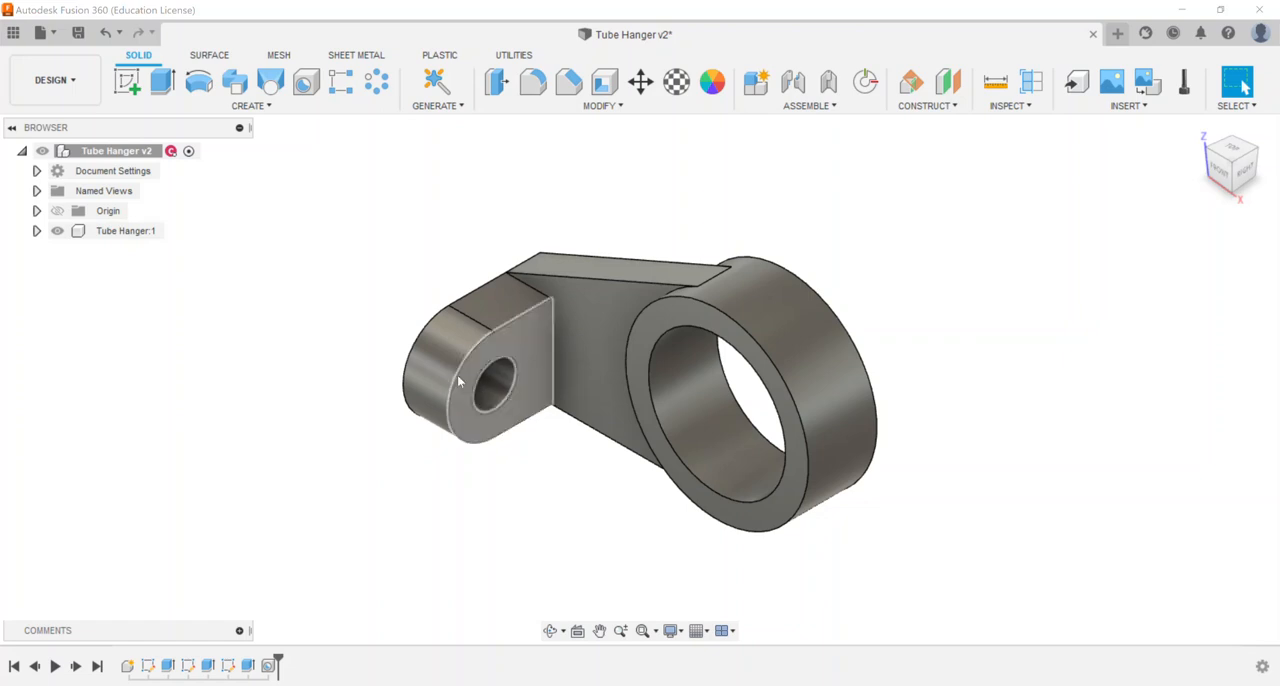
Step: Delete the hole feature in the rounded lug and undo the deletion
click(268, 665)
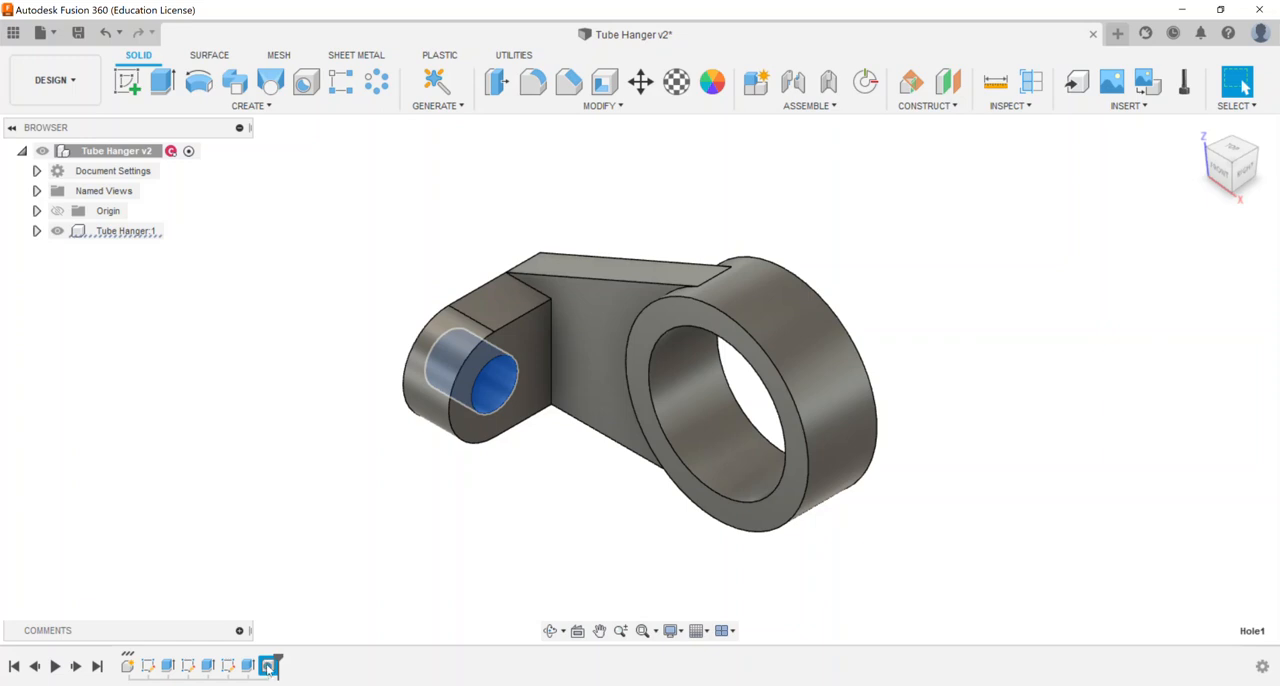
right_click(268, 666)
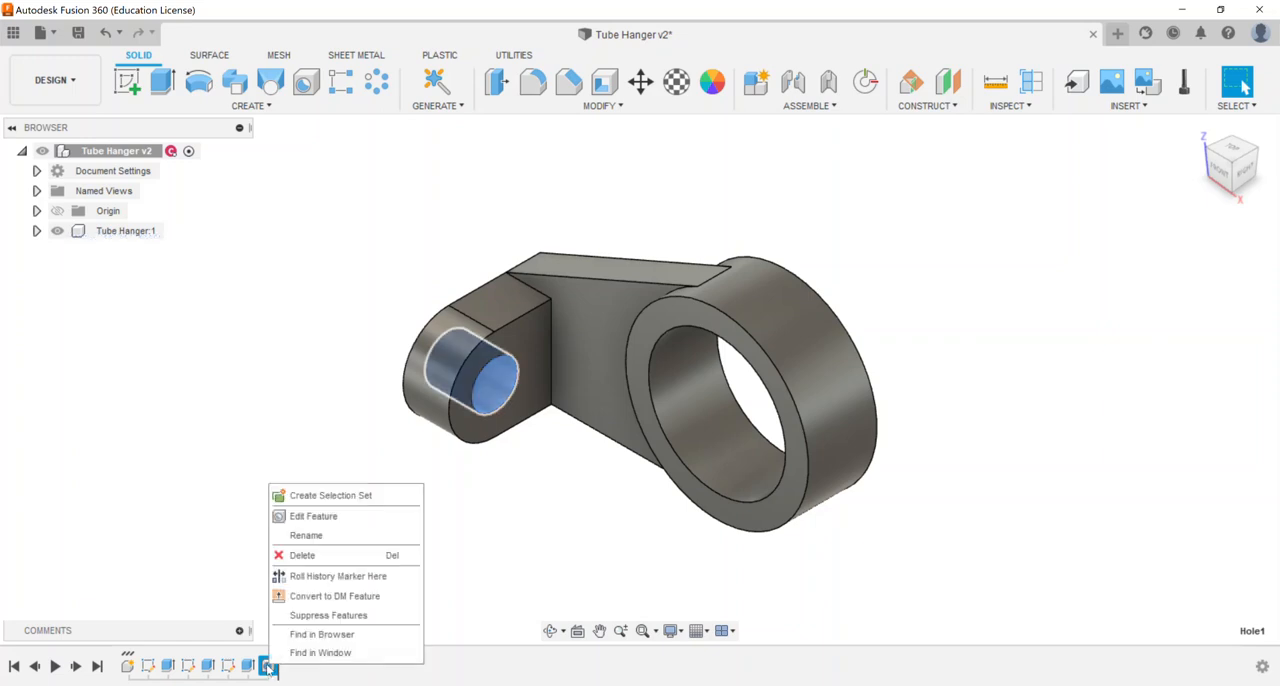
click(302, 555)
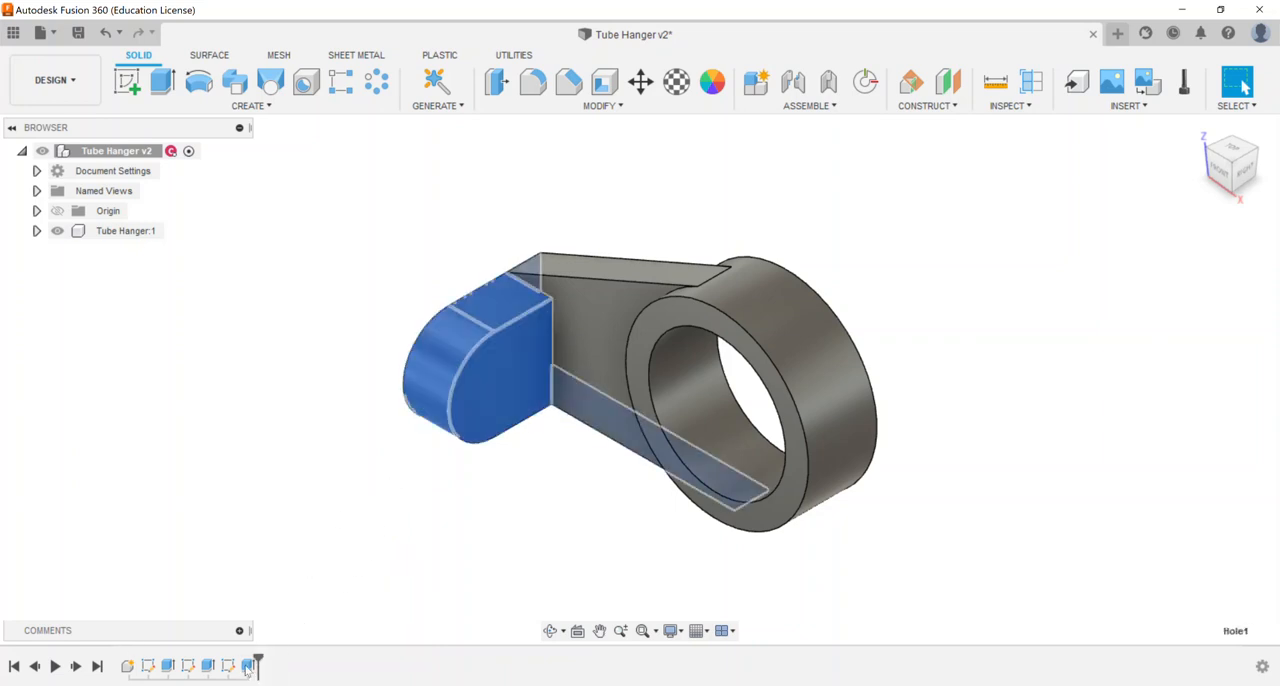
key(ctrl+z)
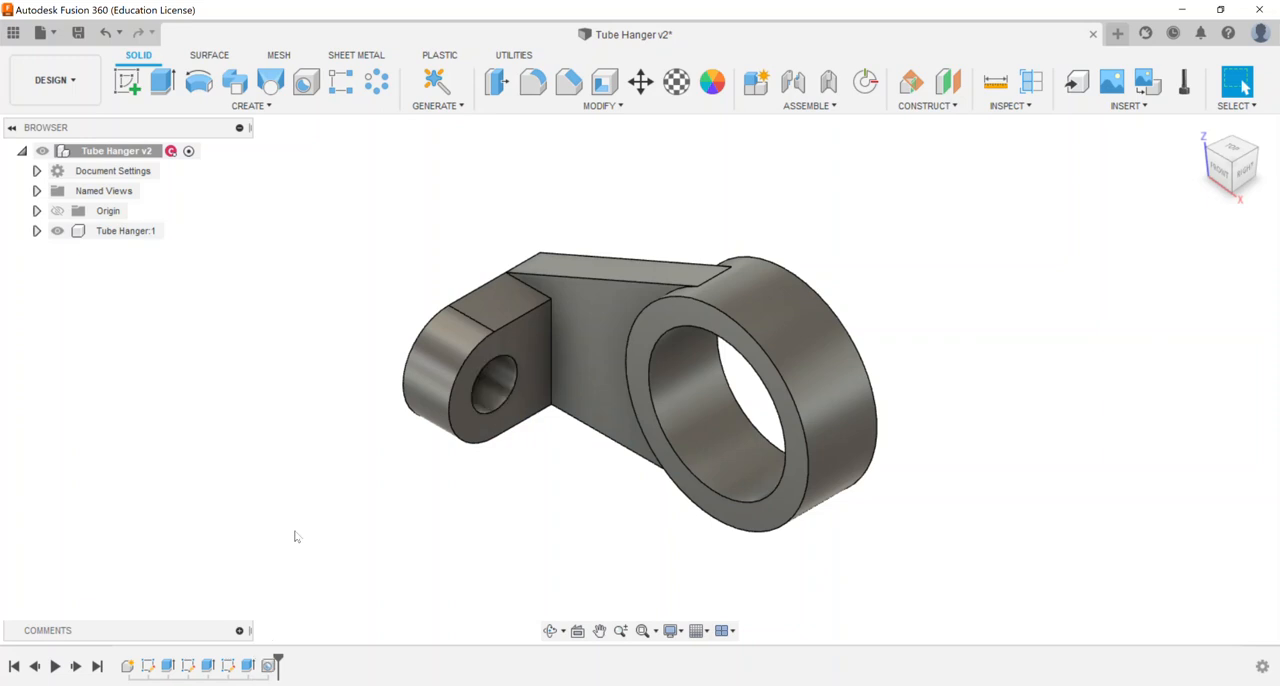
Step: Delete the round hole feature from the rounded lug
click(268, 665)
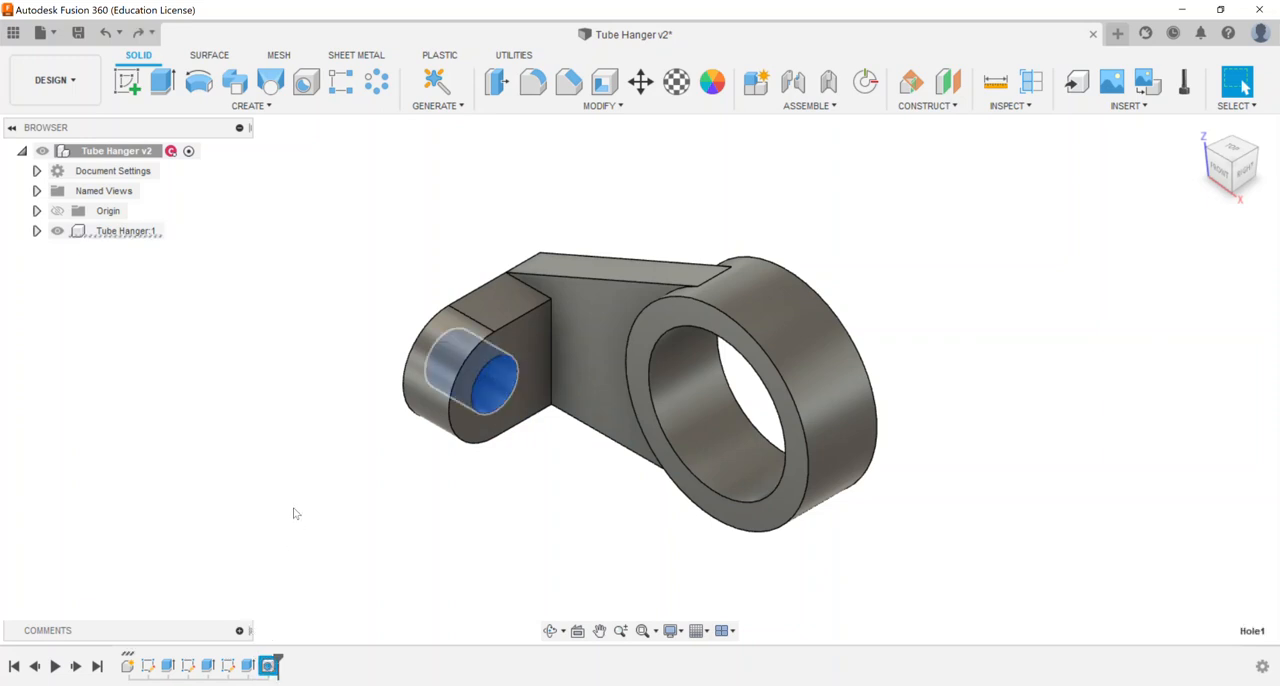
key(Delete)
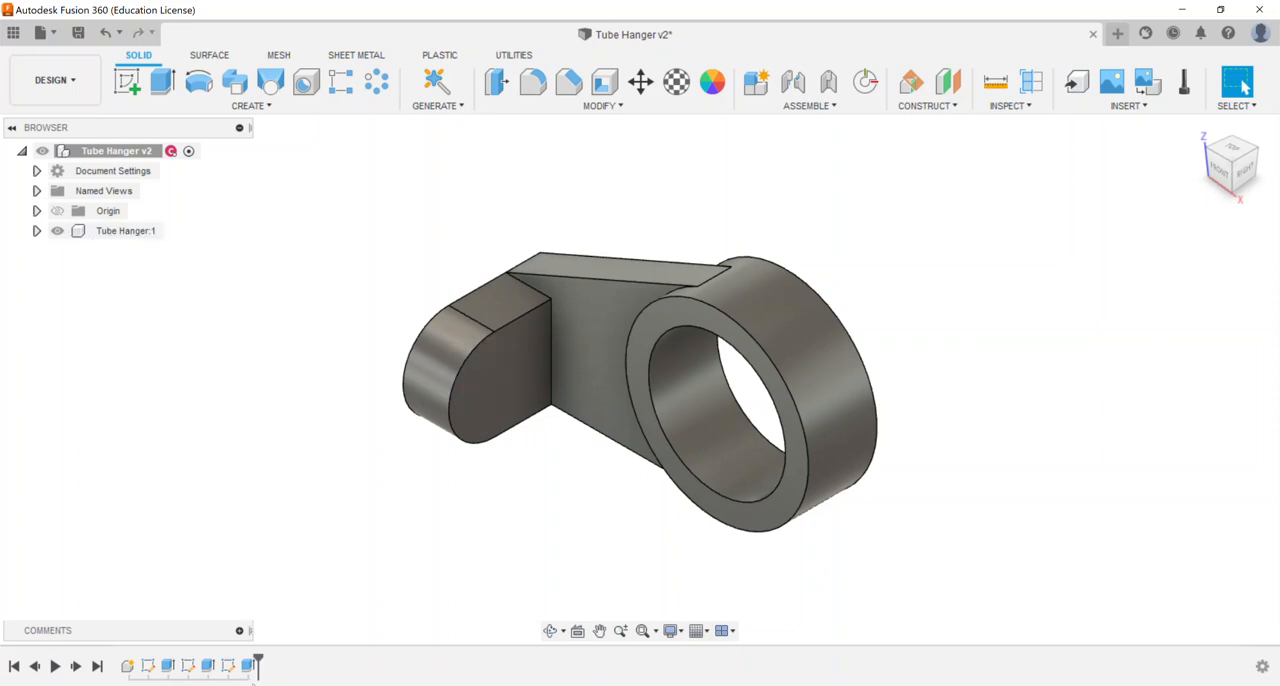
Step: Sketch a two-point rectangle about 0.9 in square on the flat face of the rounded lug and finish the sketch
click(127, 82)
click(486, 377)
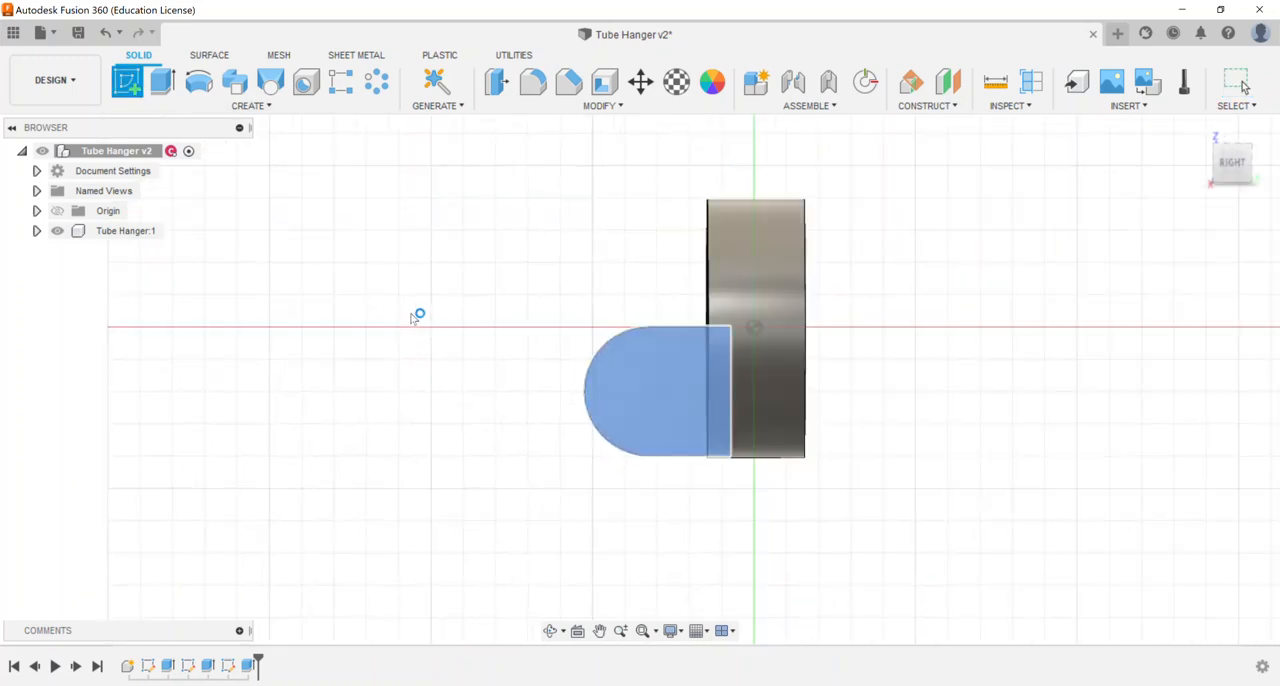
click(162, 82)
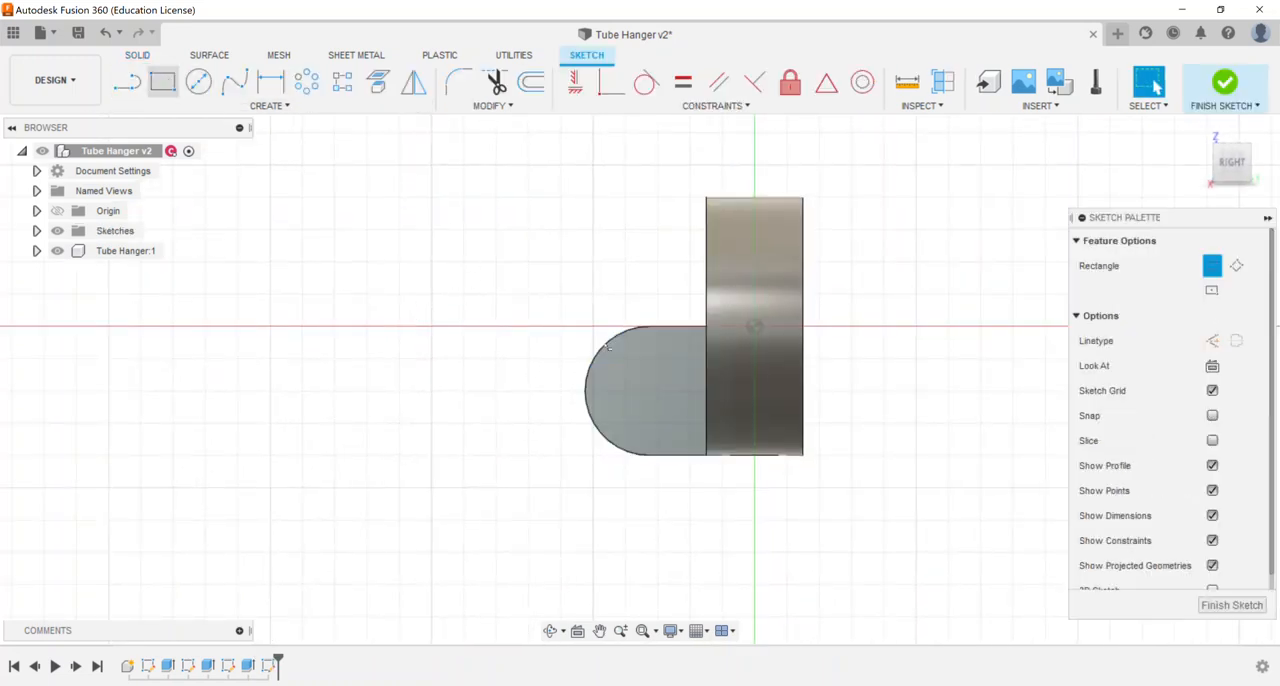
click(628, 362)
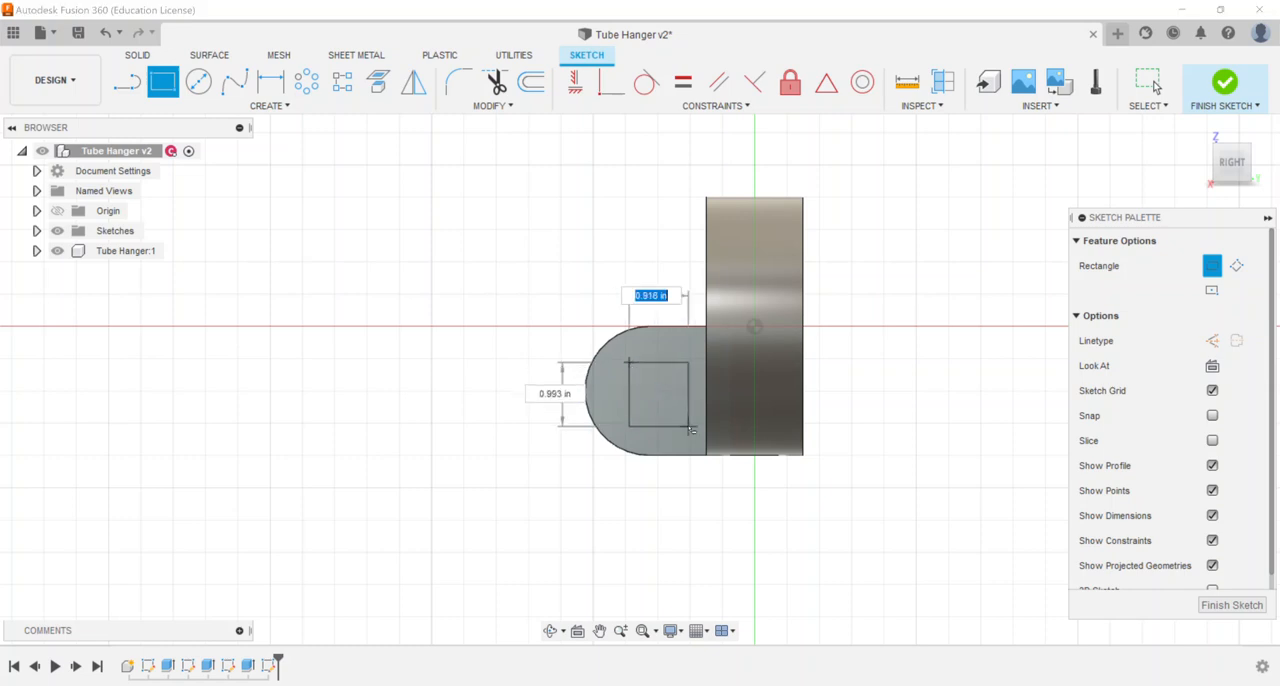
click(689, 421)
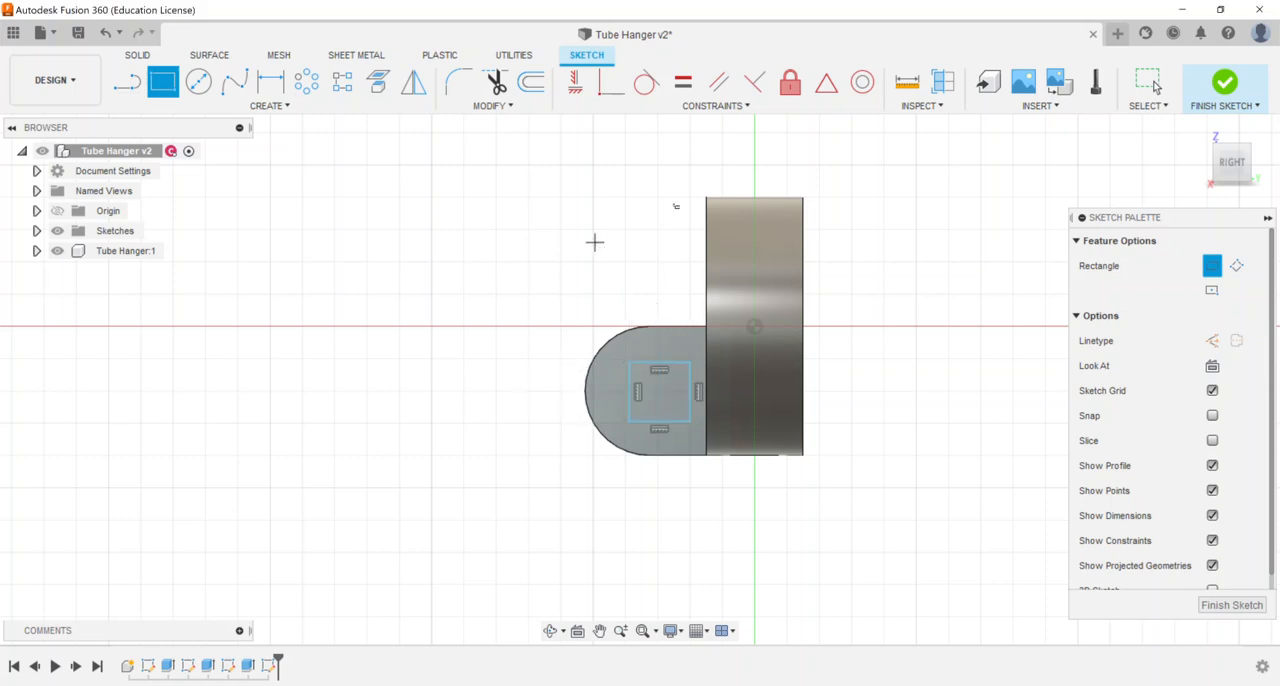
click(1214, 86)
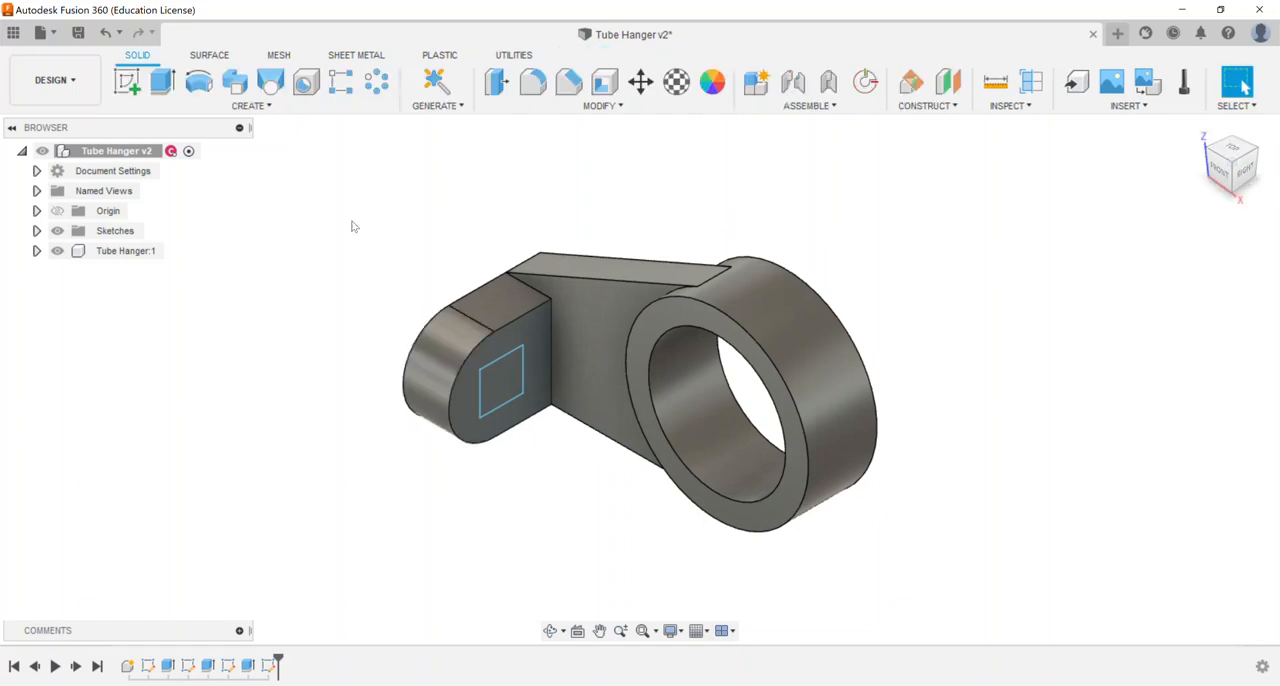
Step: Extrude the rectangle profile as a cut into the lug with extent type All, and return to the home view
key(e)
click(499, 379)
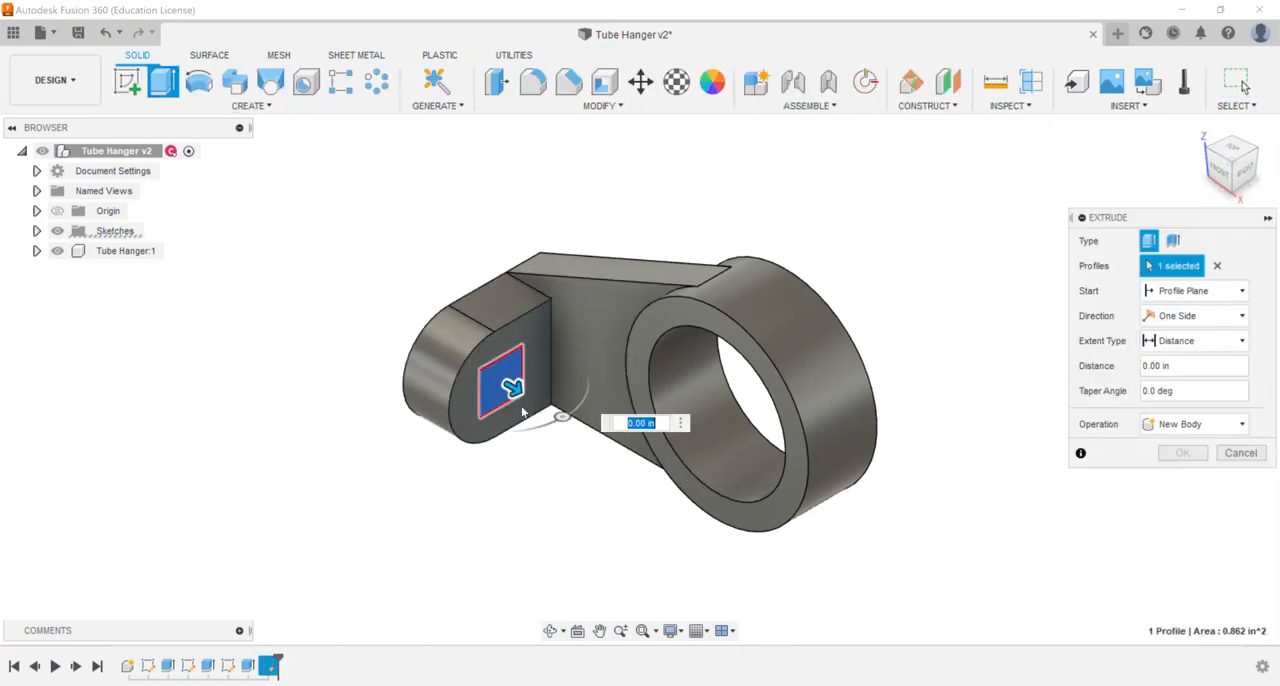
drag(512, 388, 398, 322)
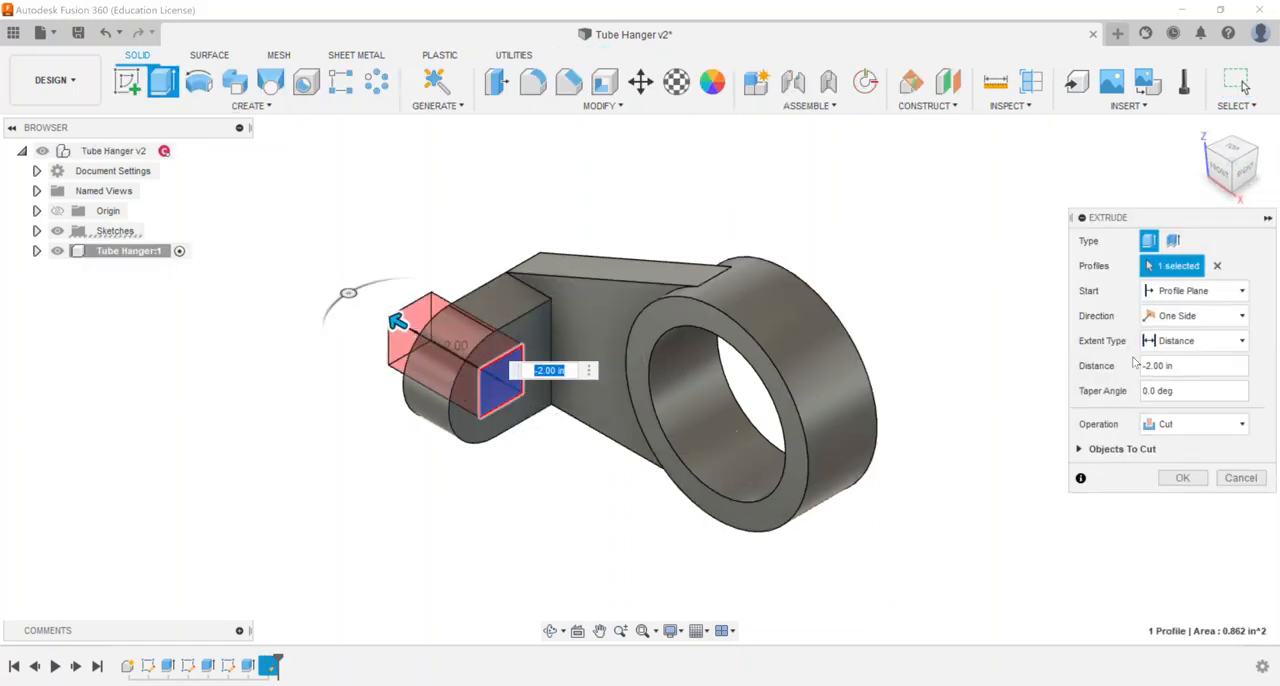
click(1195, 340)
click(1170, 405)
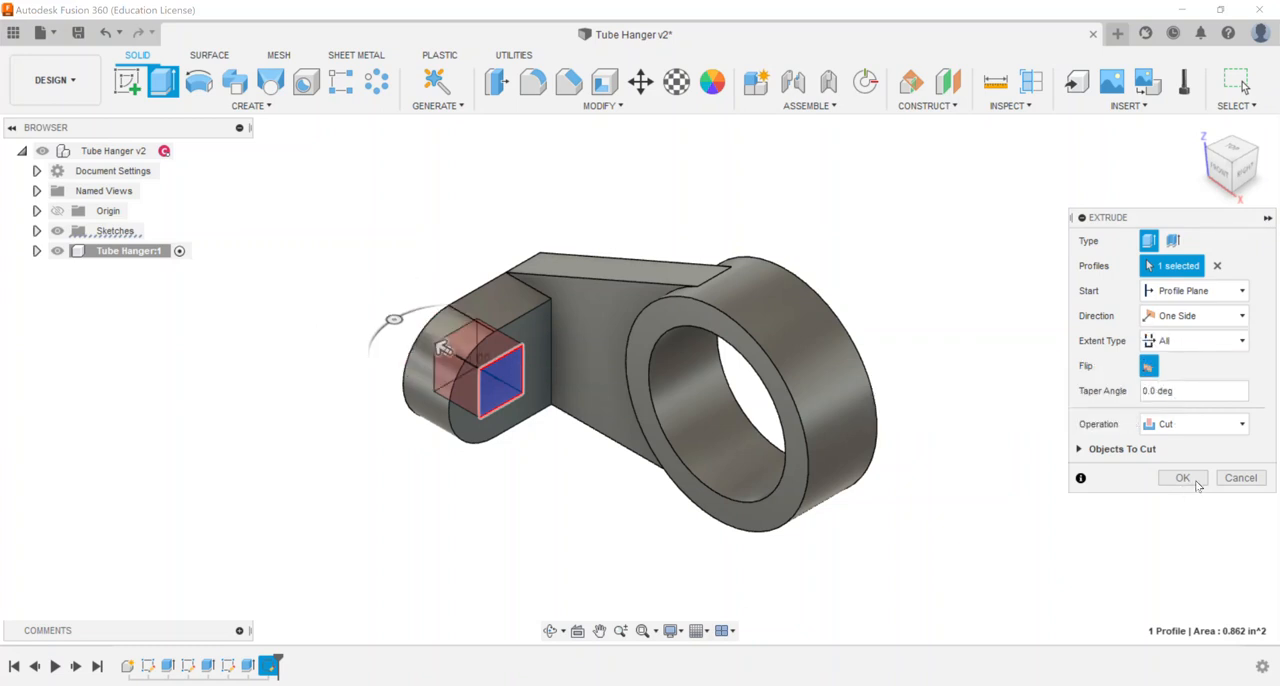
click(1183, 479)
mouse_move(1219, 172)
mouse_down()
mouse_move(1273, 176)
mouse_move(1209, 175)
mouse_move(1225, 174)
mouse_up()
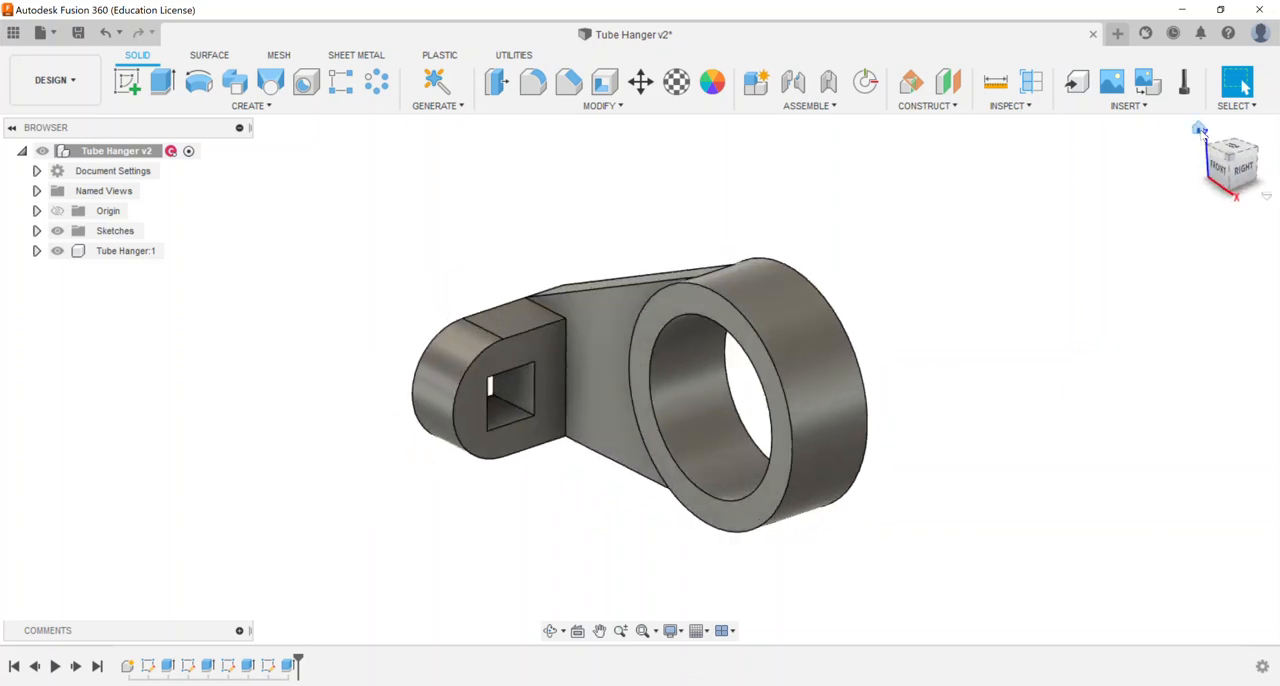
click(1200, 128)
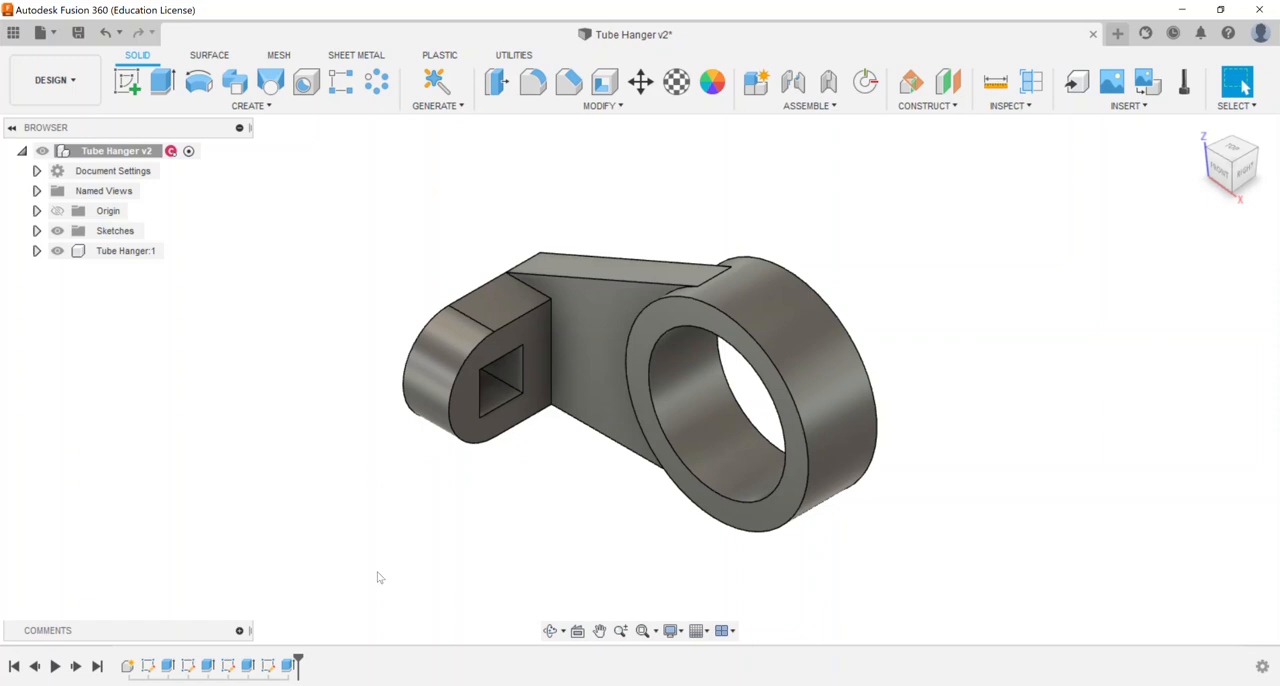